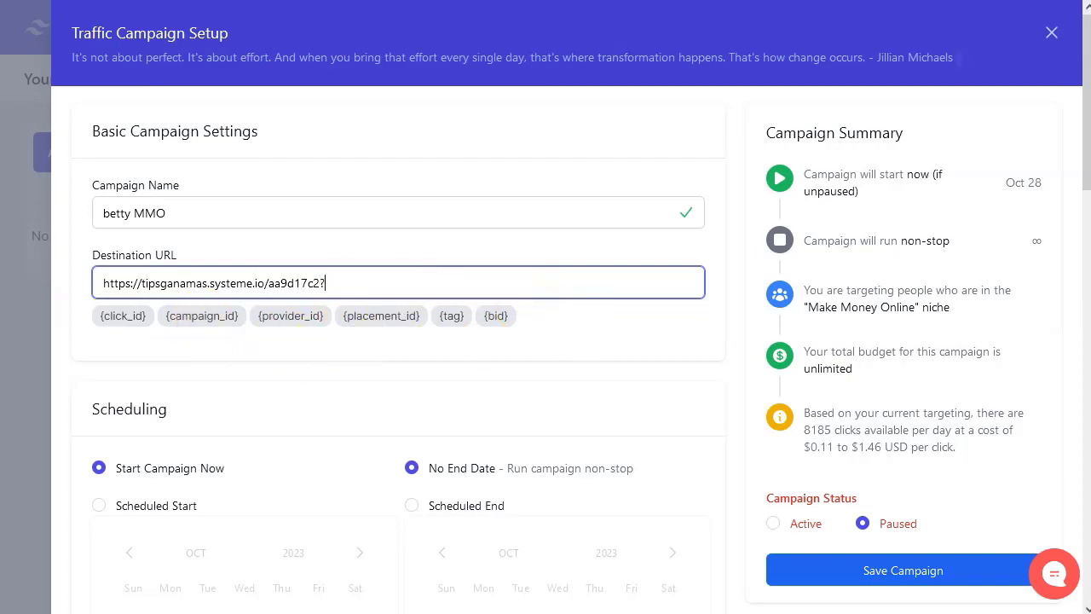
# - Append the {click_id} and {campaign_id} tokens to the campaign's destination URL
pyautogui.click(119, 316)
pyautogui.click(205, 317)
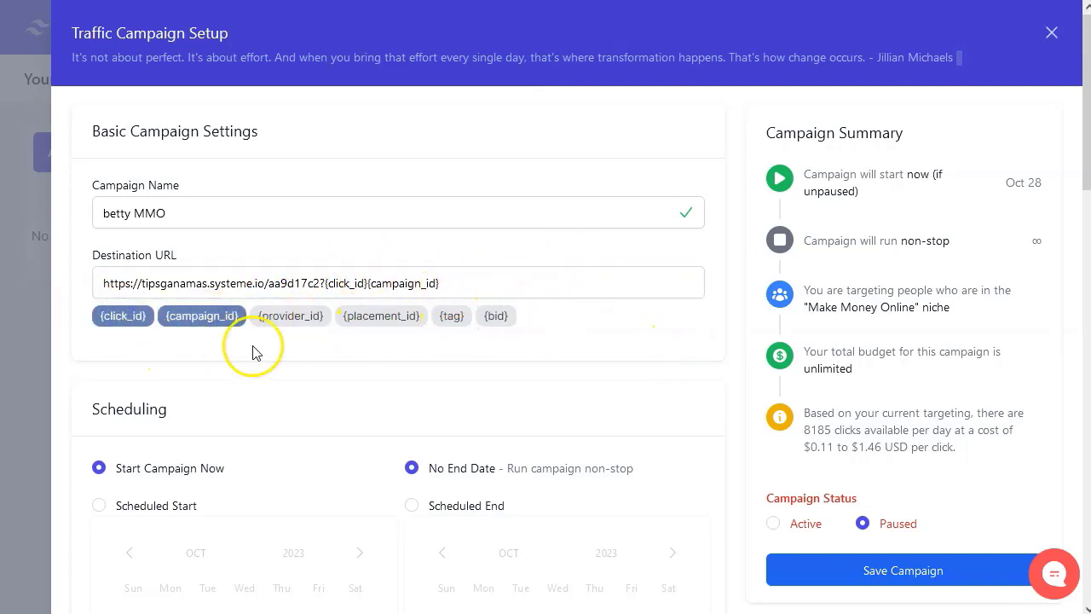
# - Schedule the campaign to start on October 29, 2023 and end on October 31, 2023
pyautogui.scroll(-3, 138, 193)
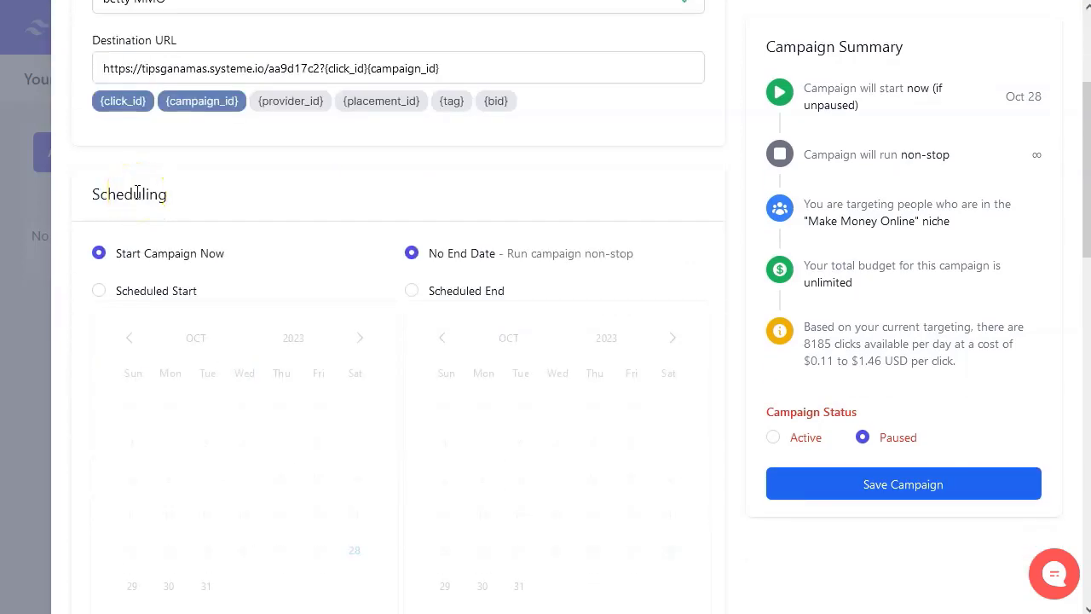
pyautogui.click(99, 291)
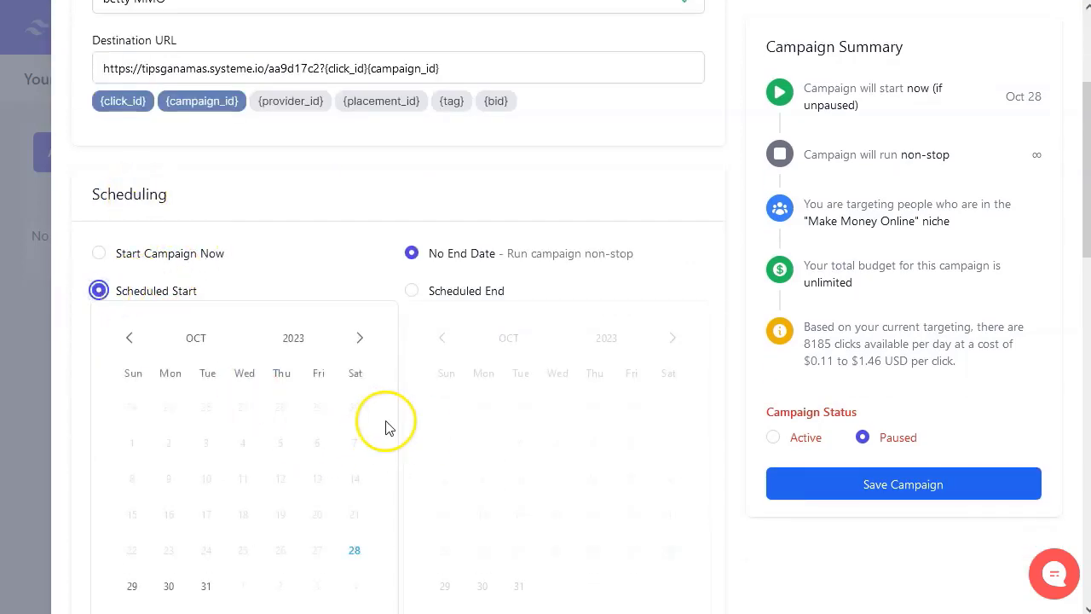
pyautogui.click(411, 291)
pyautogui.scroll(-3, 358, 416)
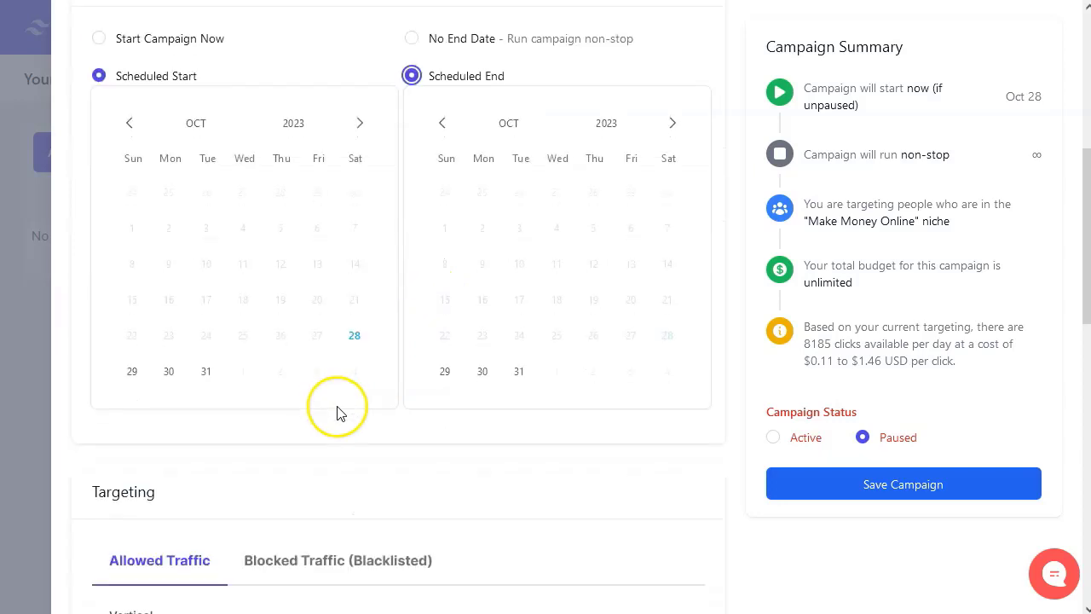
pyautogui.click(132, 375)
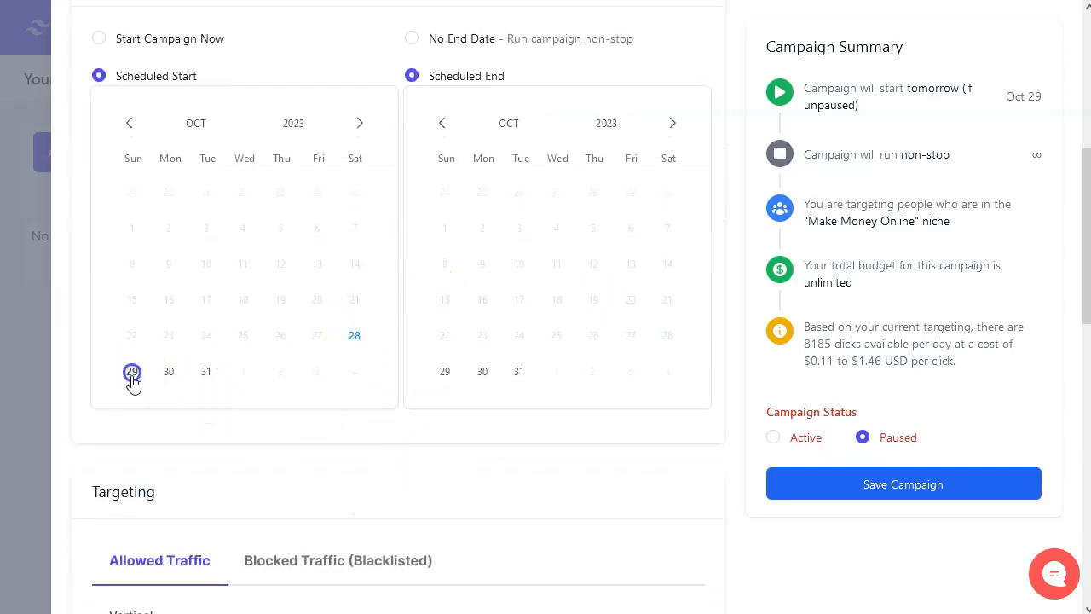
pyautogui.click(514, 375)
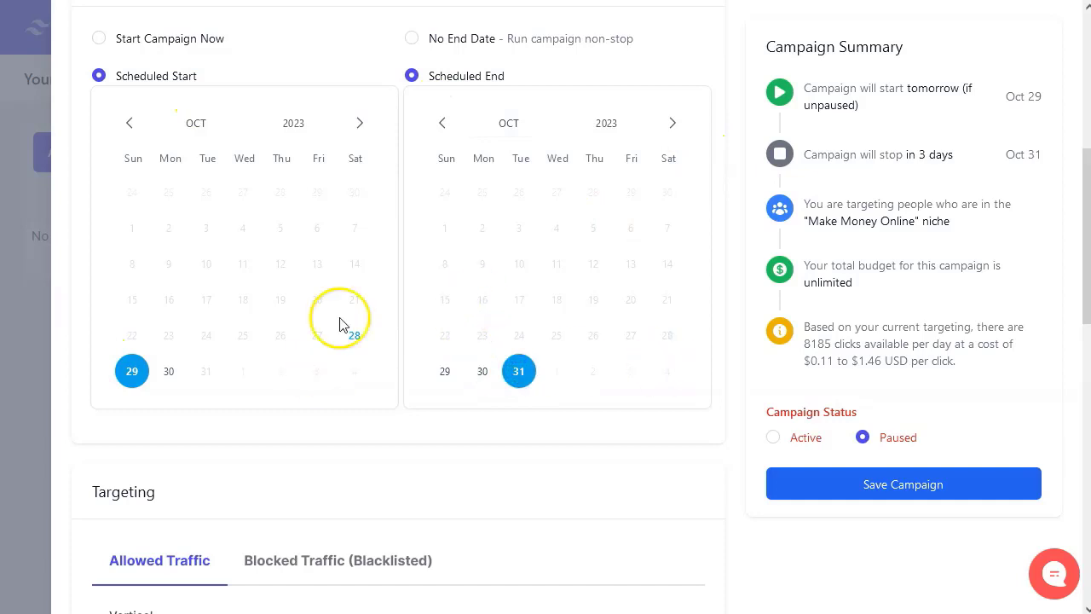
# - Review the blacklist options for blocked traffic in the targeting section, and return to the allowed traffic settings
pyautogui.scroll(-4, 261, 330)
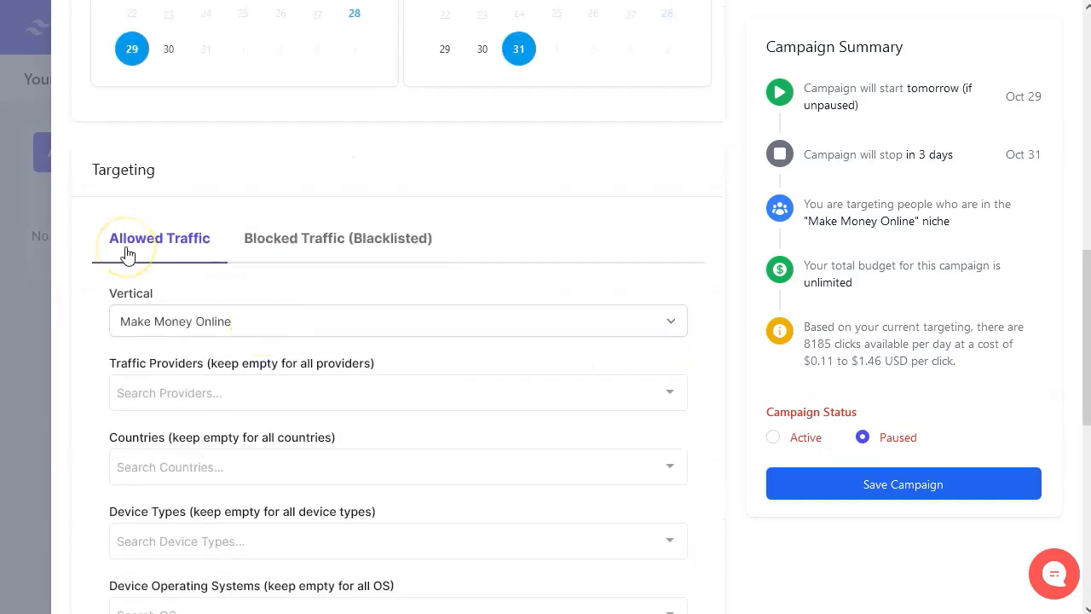
pyautogui.click(408, 248)
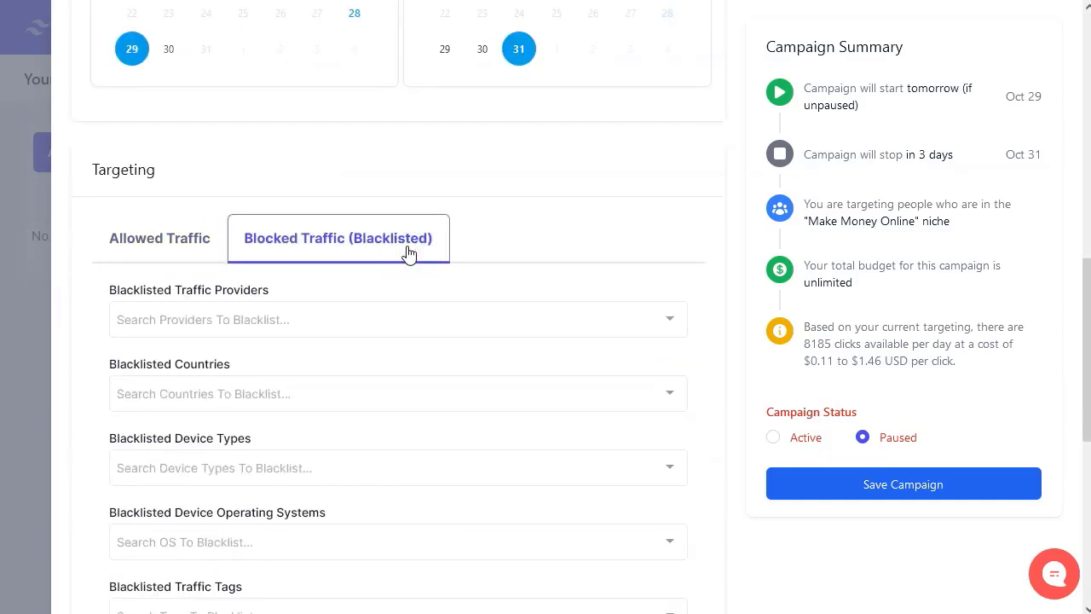
pyautogui.click(348, 252)
pyautogui.scroll(-1, 470, 273)
pyautogui.click(390, 191)
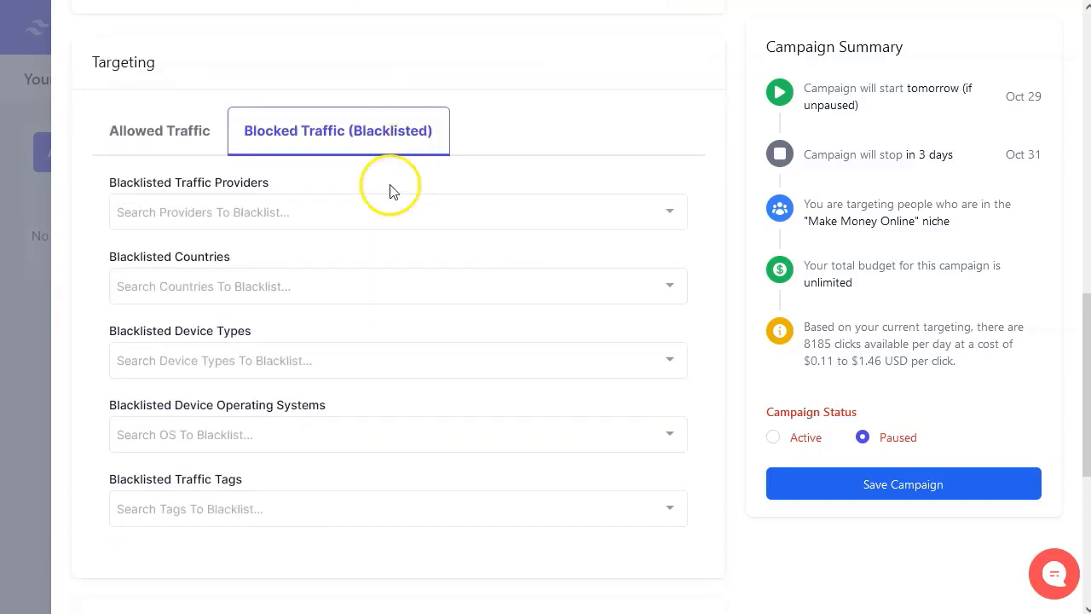
pyautogui.click(149, 141)
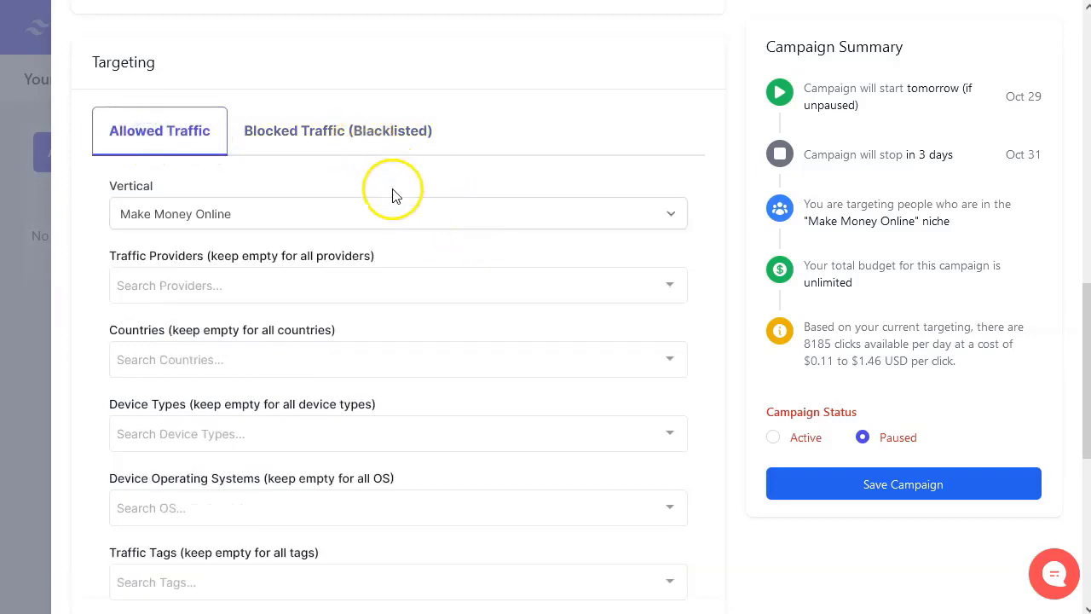
# - Examine the available verticals and traffic providers for allowed traffic without changing either selection, and check the campaign summary
pyautogui.click(239, 216)
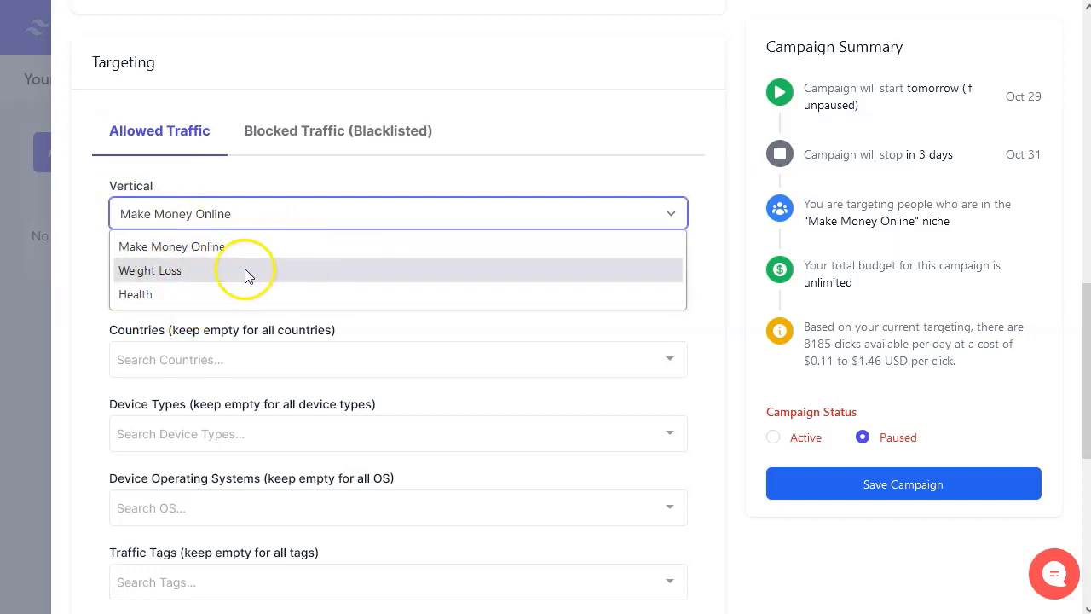
pyautogui.press('Escape')
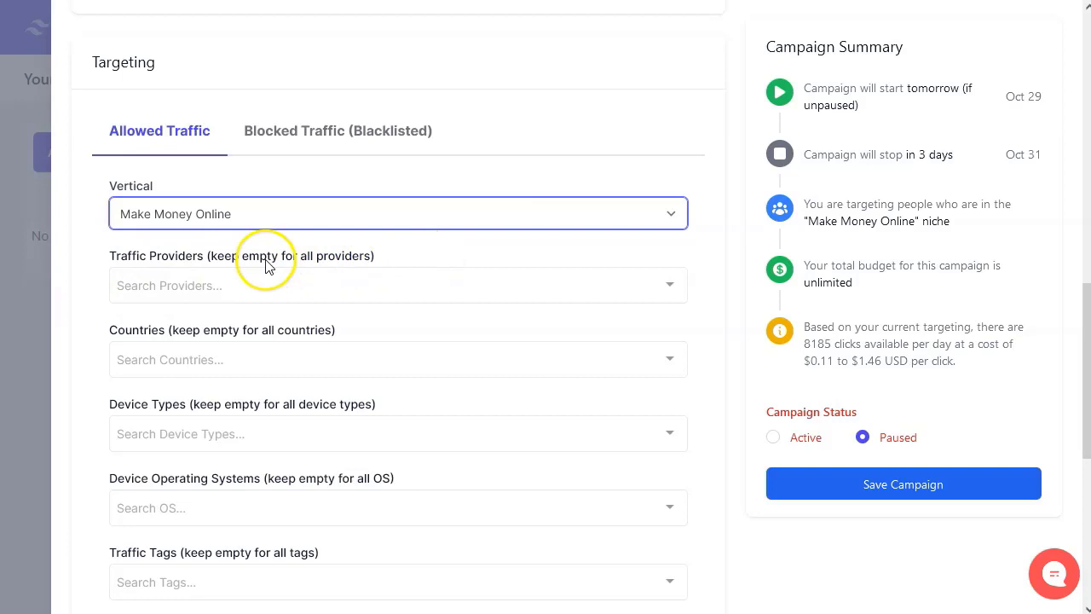
pyautogui.click(514, 287)
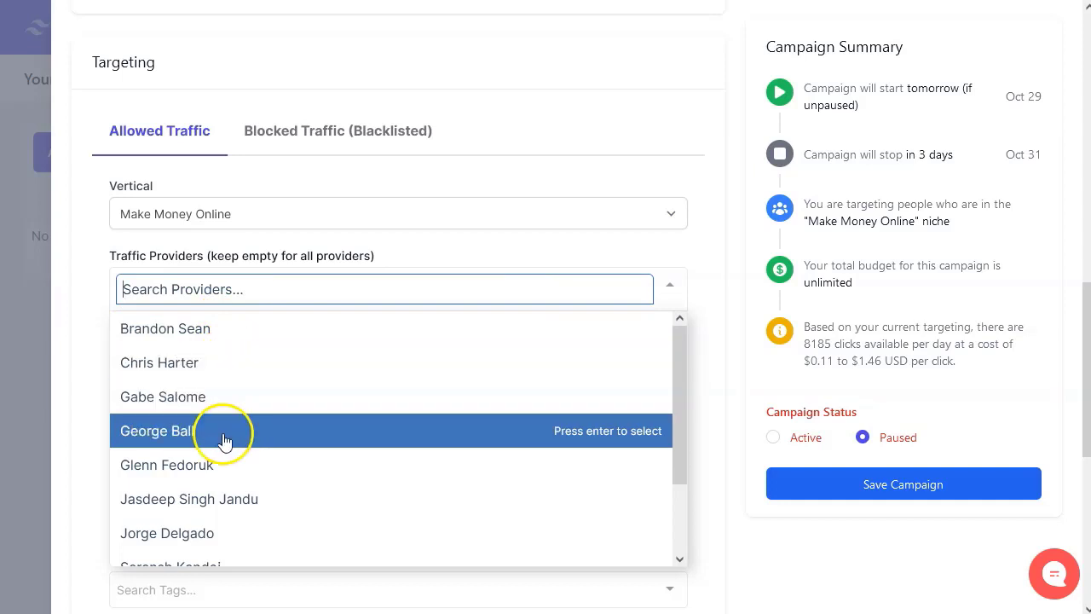
pyautogui.scroll(-2, 229, 484)
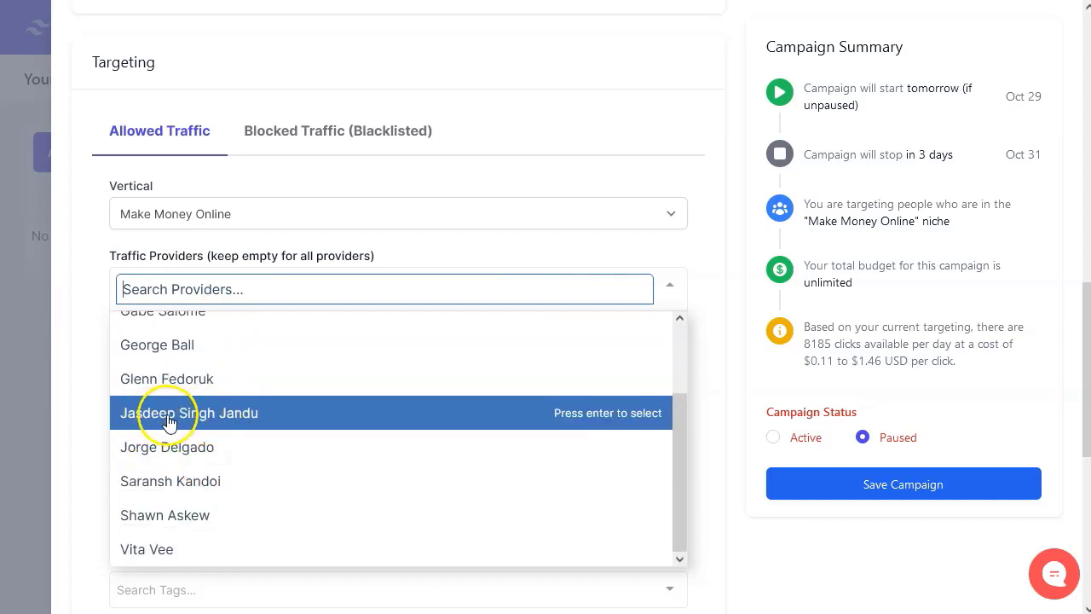
pyautogui.scroll(-2, 335, 430)
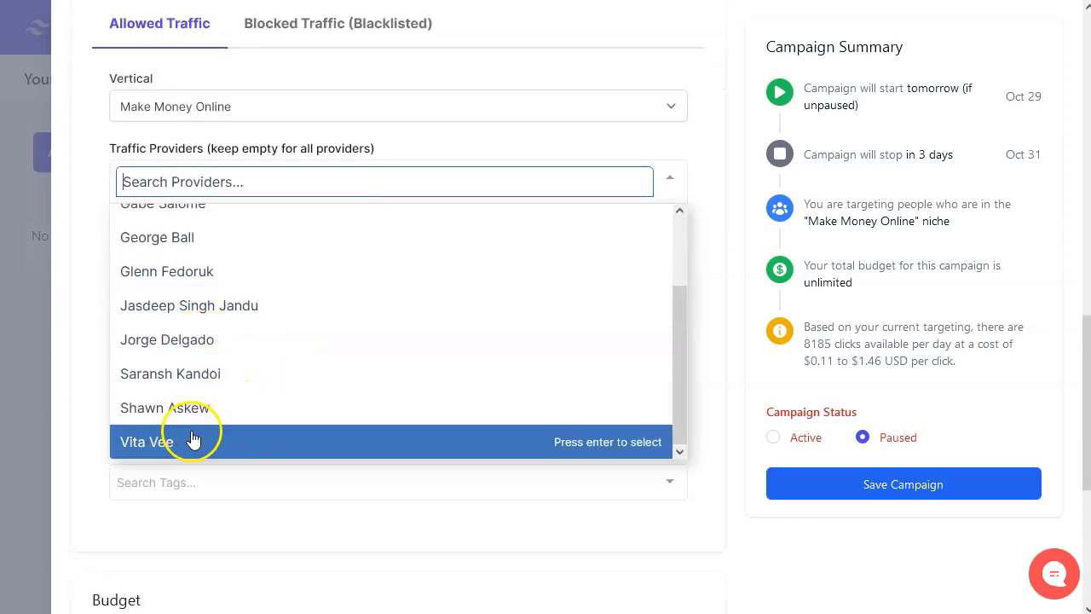
pyautogui.scroll(1, 275, 355)
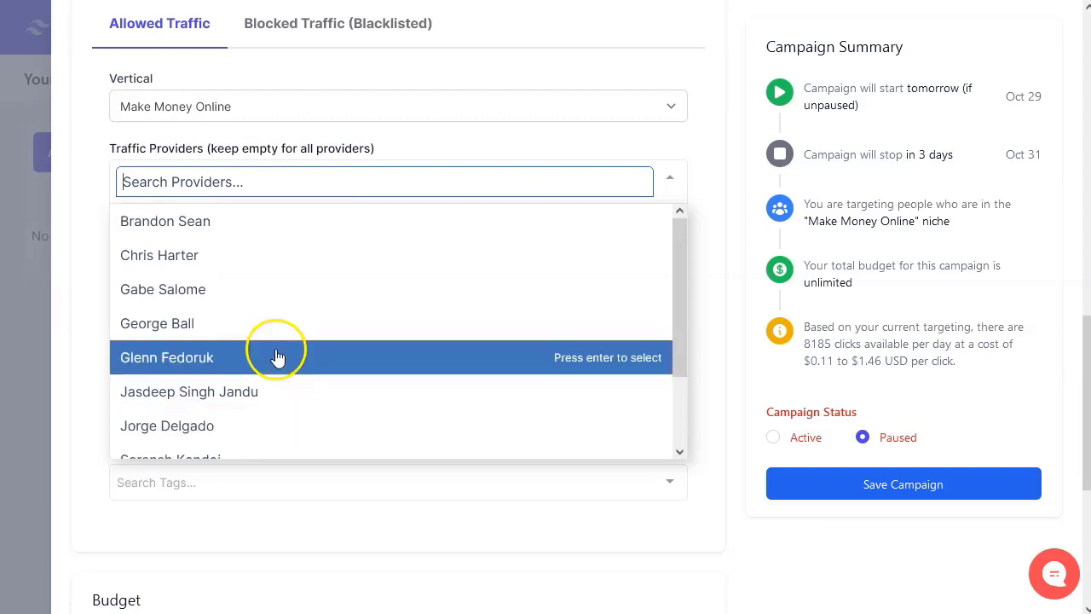
pyautogui.scroll(-1, 278, 327)
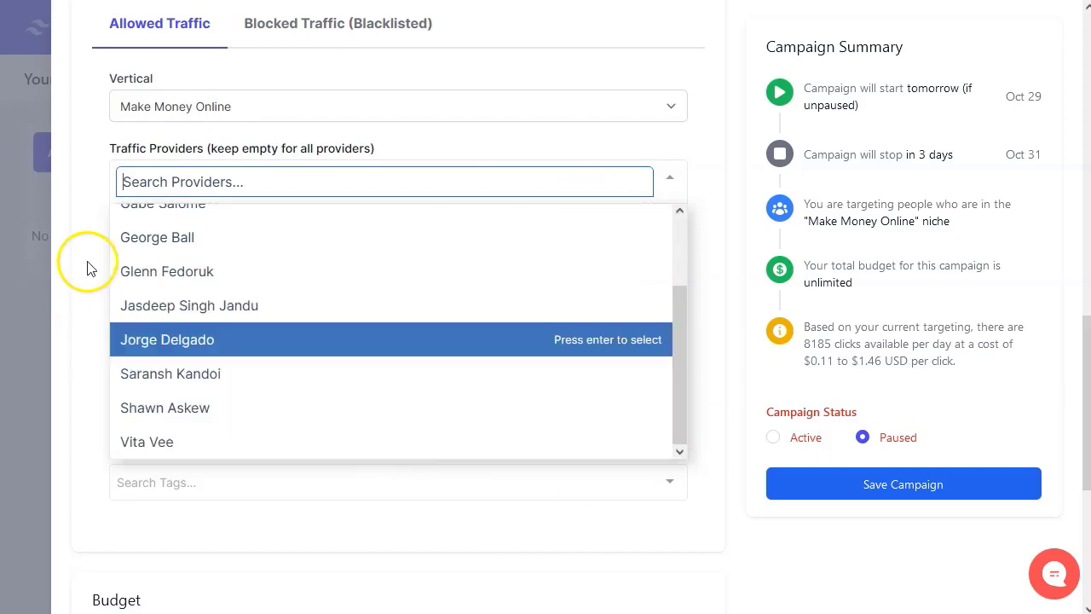
pyautogui.click(408, 143)
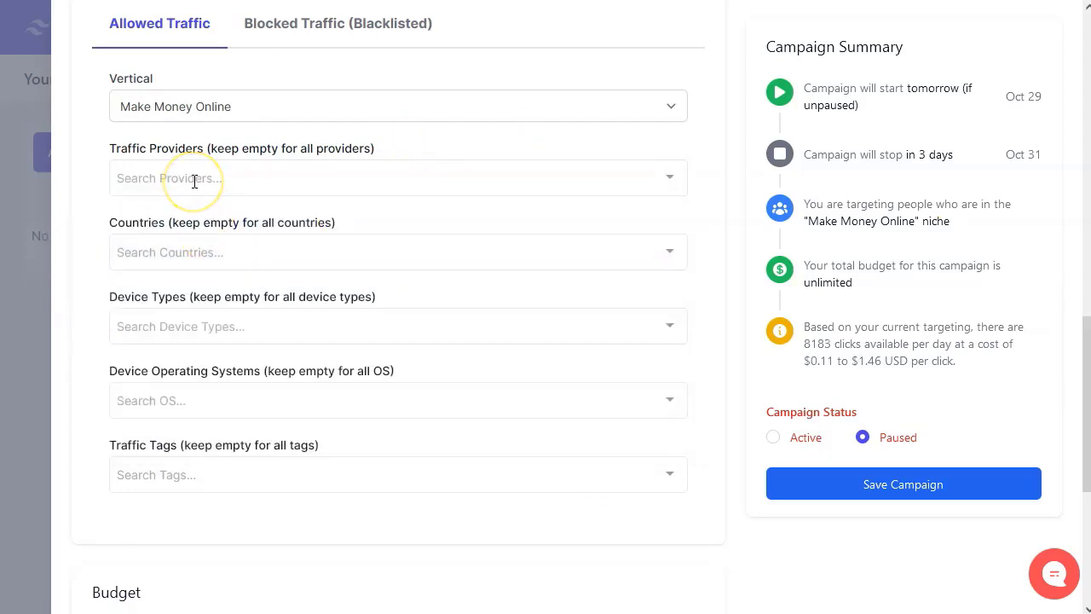
pyautogui.click(835, 364)
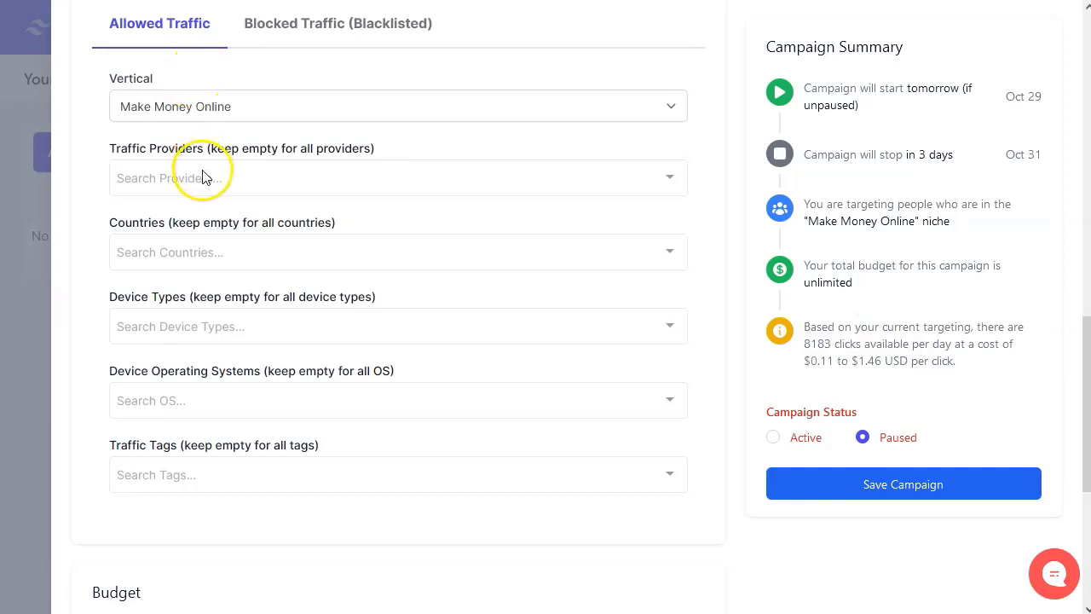
# - Restrict the allowed traffic to the International Tier 1 countries
pyautogui.click(177, 256)
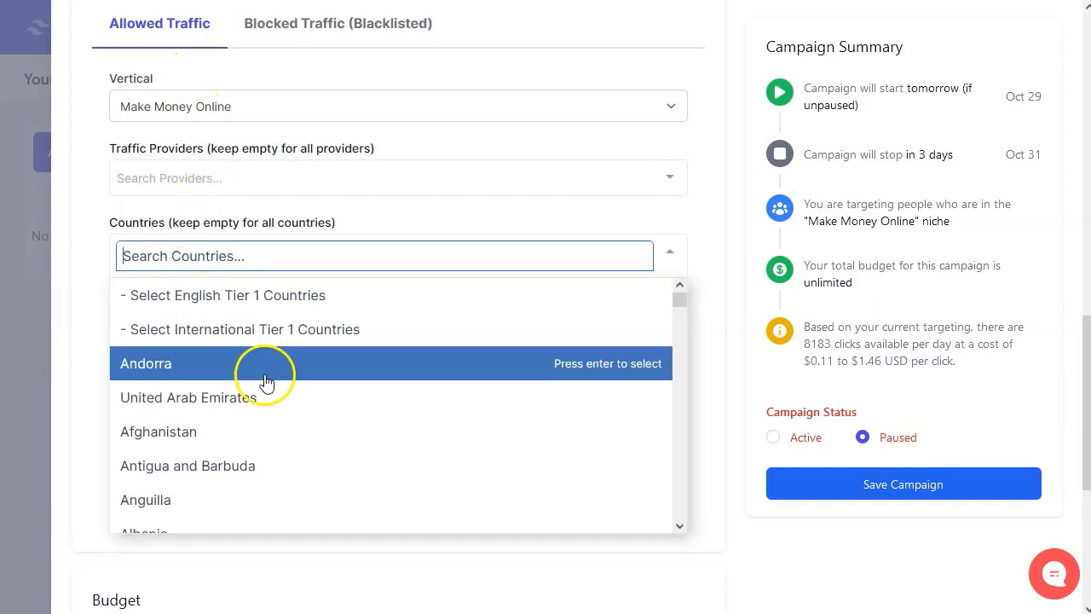
pyautogui.click(238, 341)
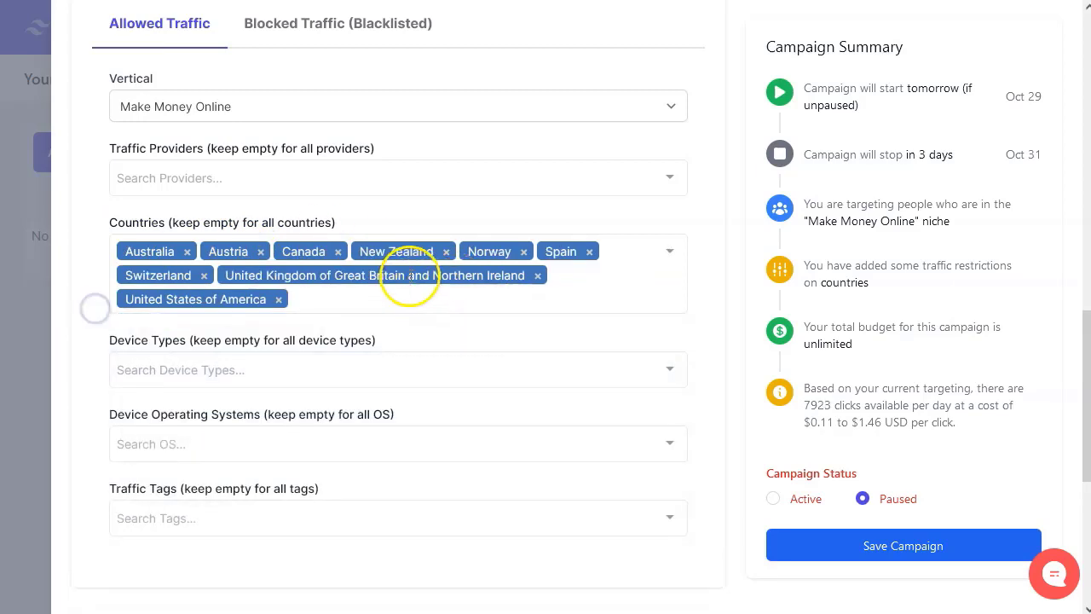
# - Add the "funnel clicks" tag to the allowed traffic tags
pyautogui.scroll(-5, 405, 281)
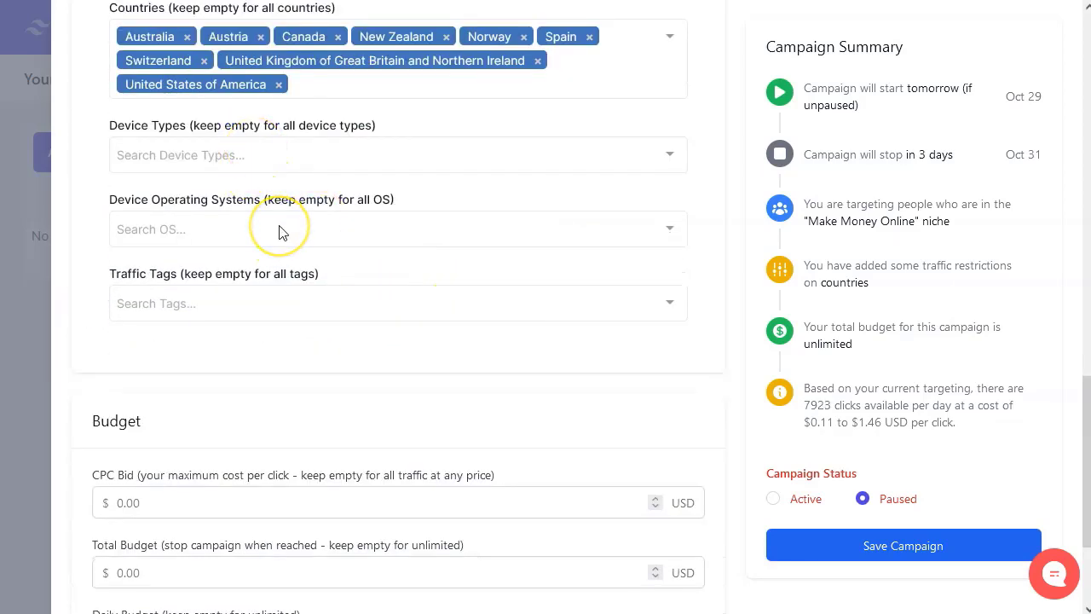
pyautogui.click(217, 305)
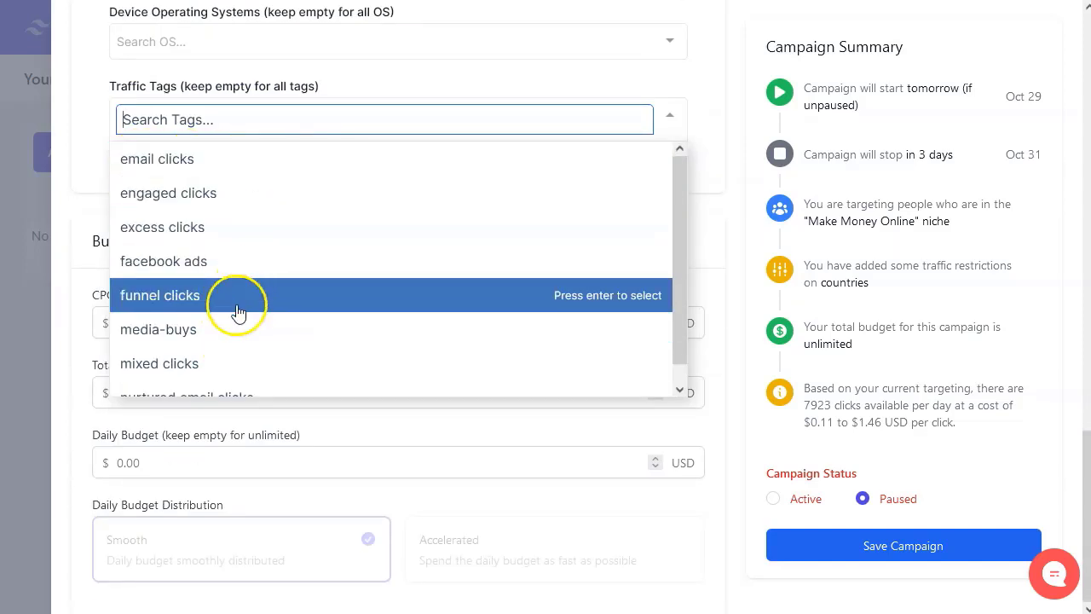
pyautogui.click(205, 300)
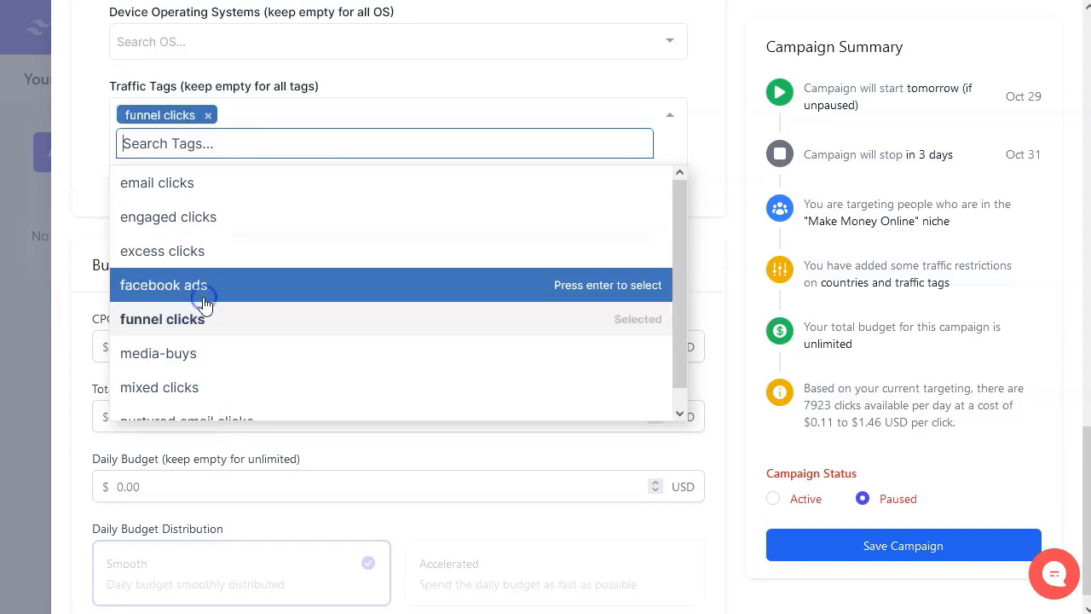
# - Look over the systeme.io funnel landing page and return to the campaign setup
pyautogui.click(468, 68)
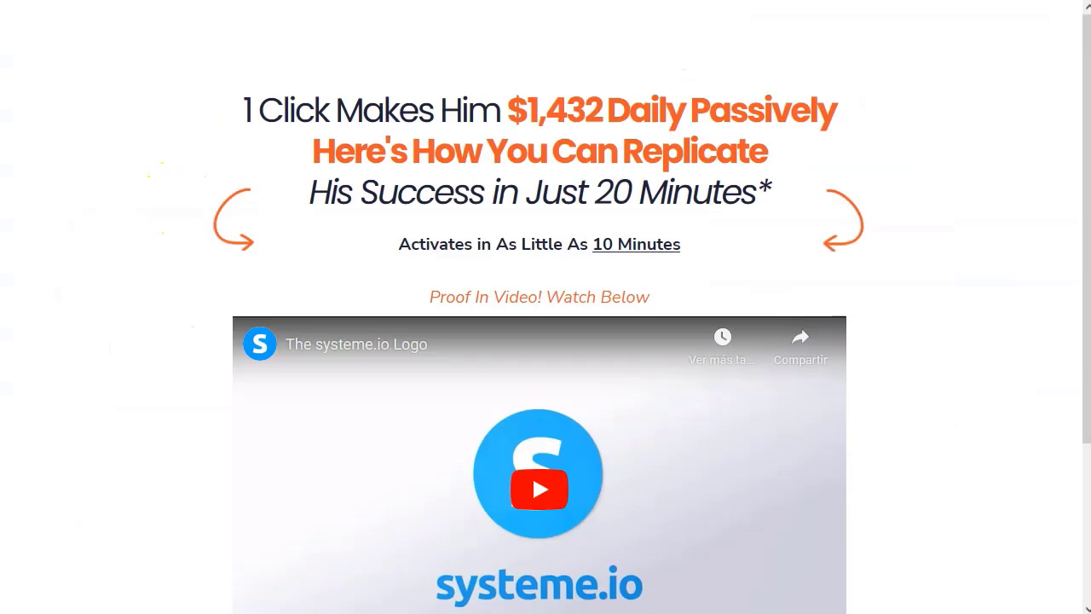
pyautogui.scroll(-3, 712, 262)
pyautogui.scroll(3, 538, 307)
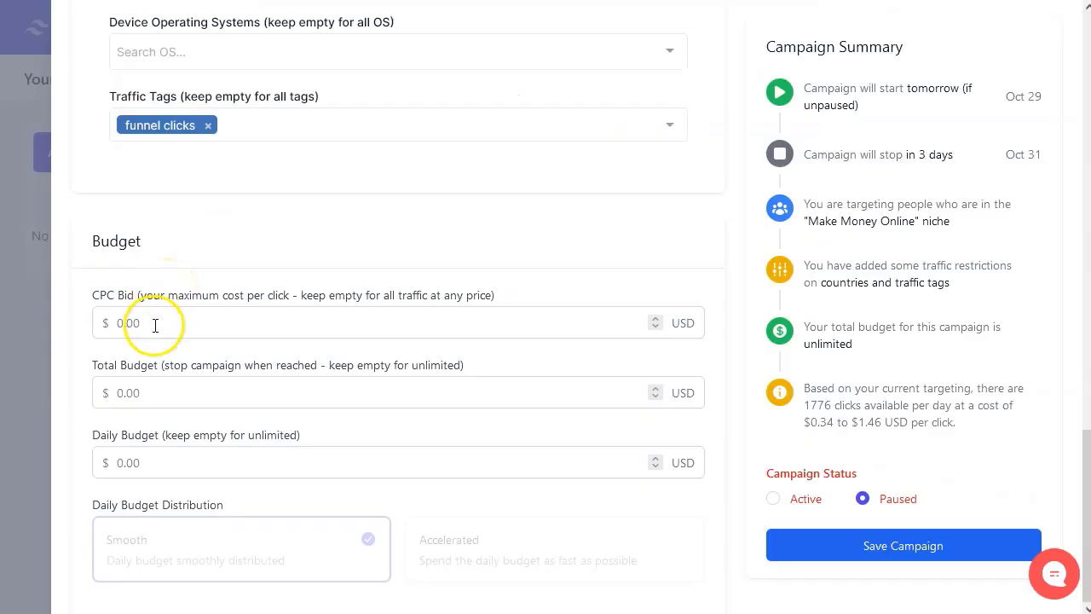
# - Set the CPC bid to 0.35 USD and check the click estimate in the campaign summary
pyautogui.click(154, 323)
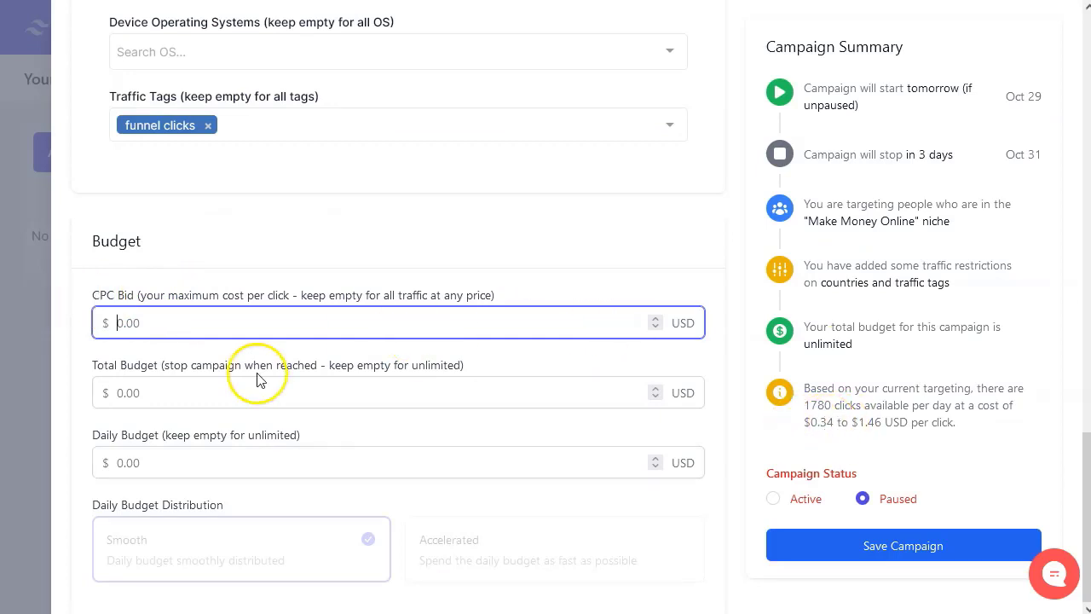
pyautogui.write('0.')
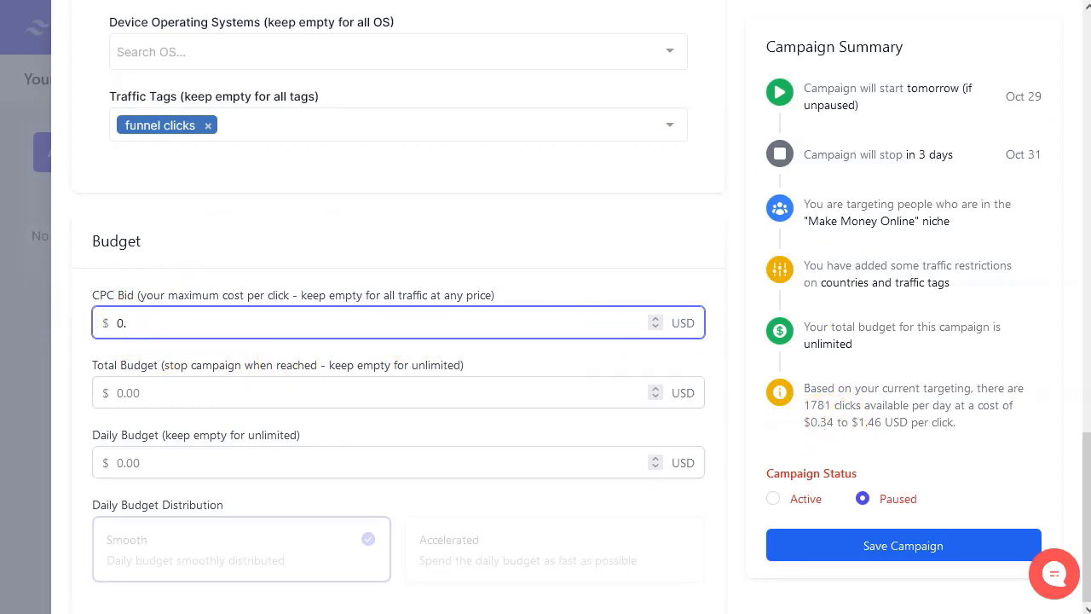
pyautogui.write('35')
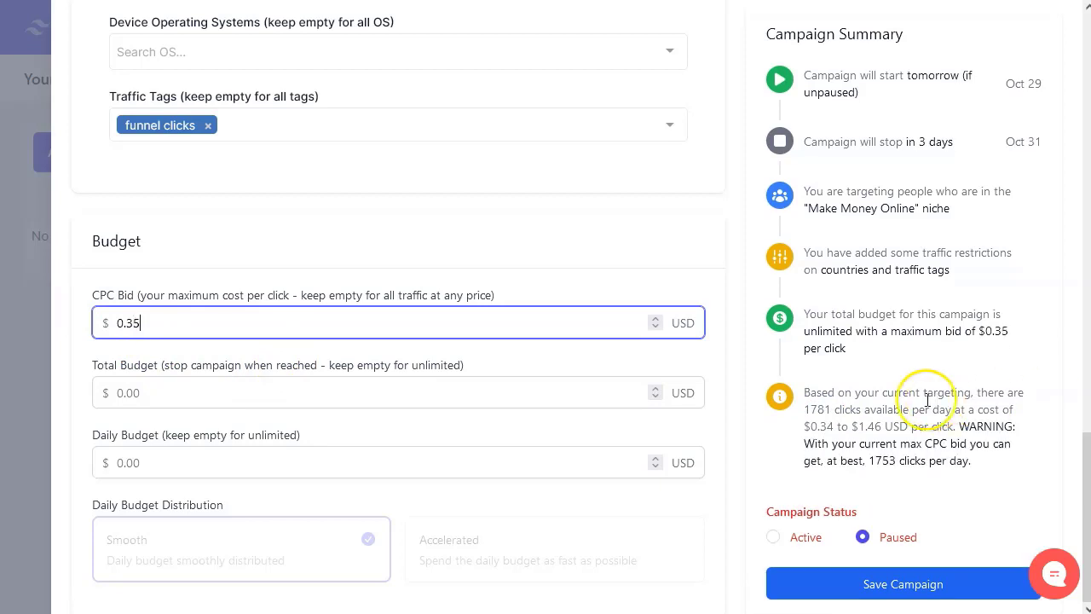
pyautogui.click(874, 465)
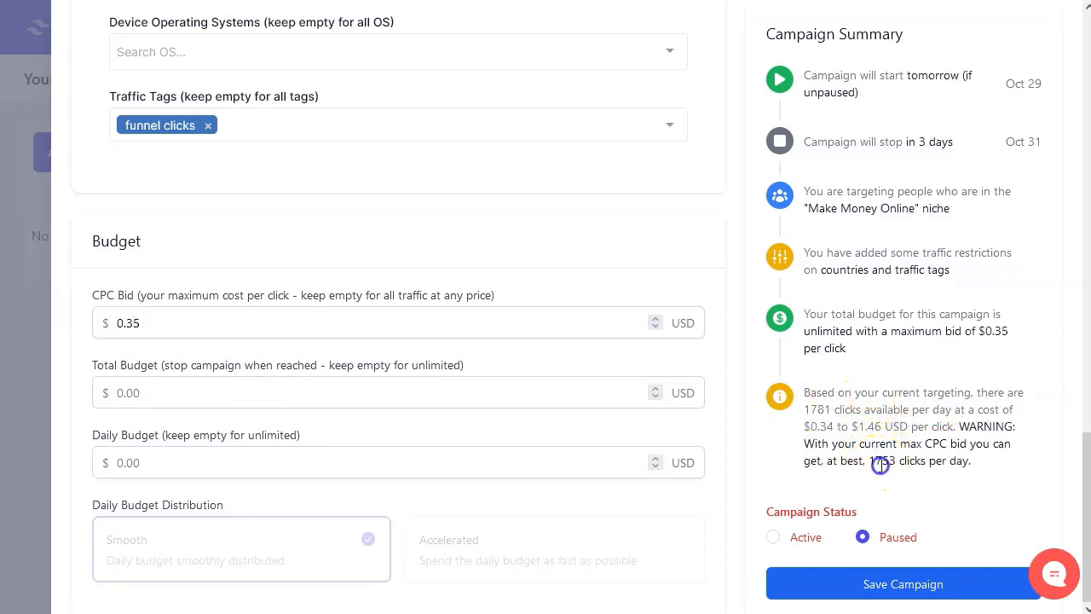
pyautogui.doubleClick(883, 461)
pyautogui.click(947, 458)
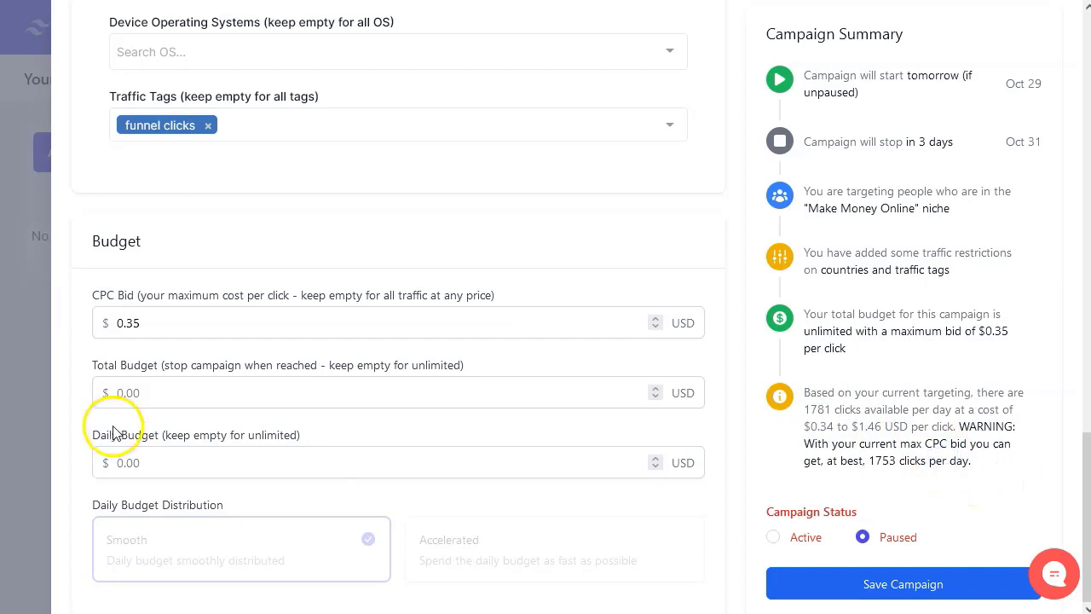
# - Set the total budget to 100 USD and the daily budget to 9 USD
pyautogui.click(207, 394)
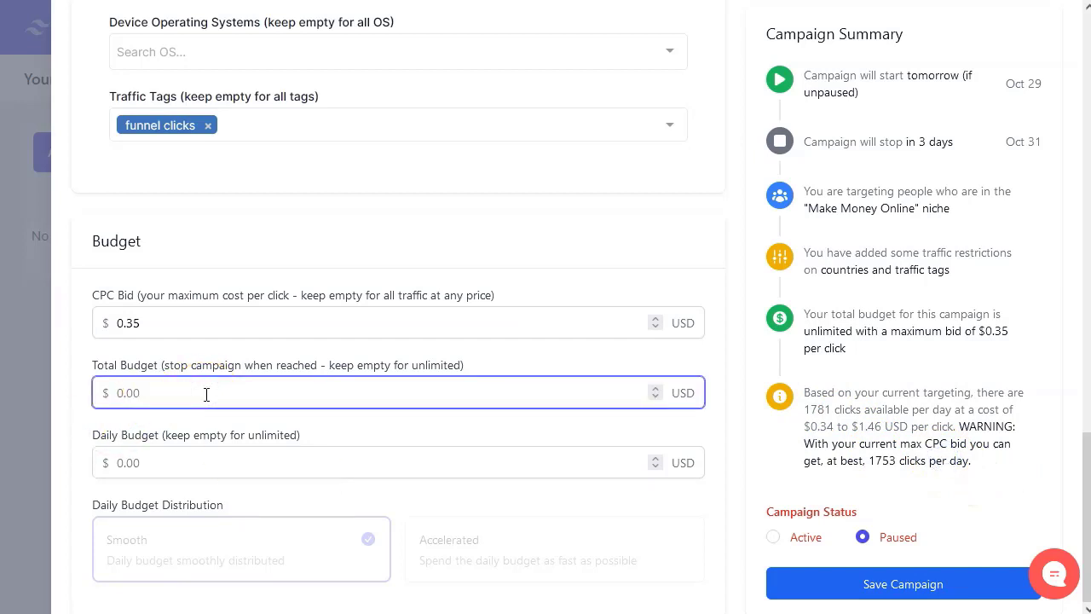
pyautogui.write('100')
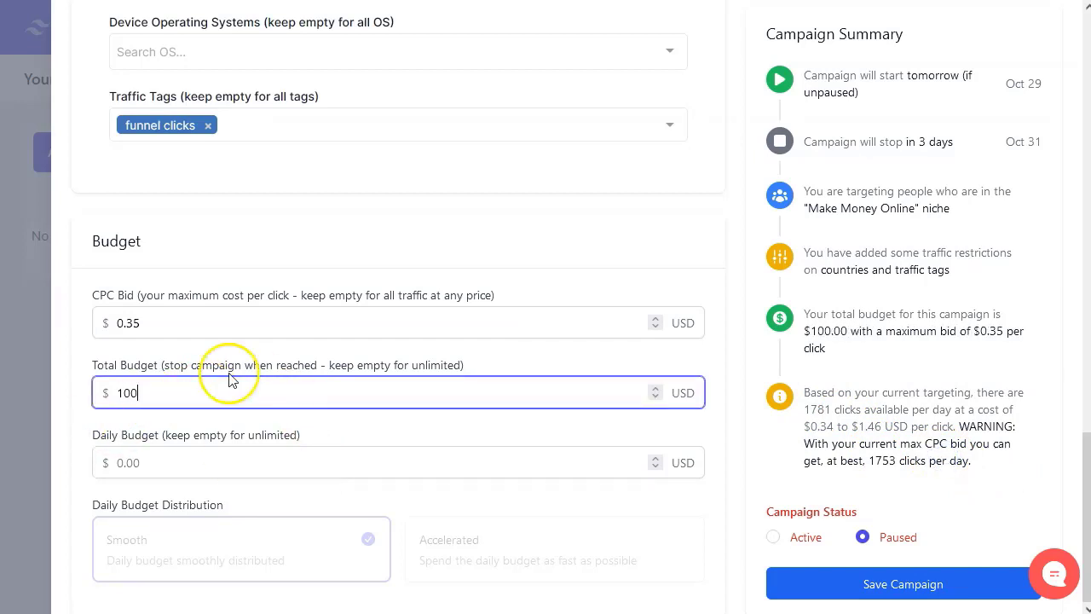
pyautogui.click(174, 471)
pyautogui.write('10')
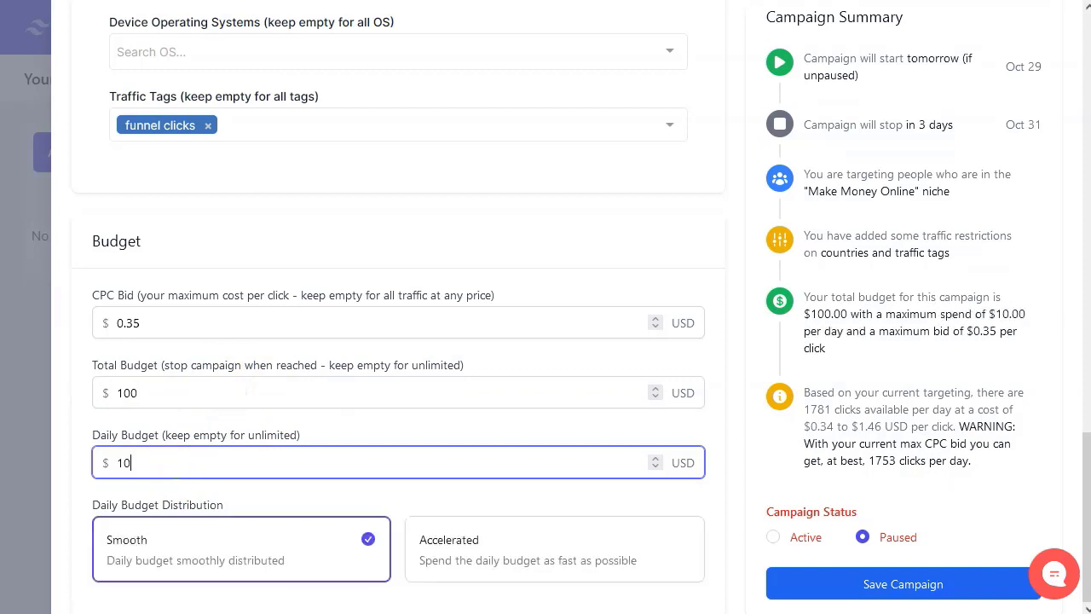
pyautogui.press('BackSpace')
pyautogui.press('BackSpace')
pyautogui.write('9')
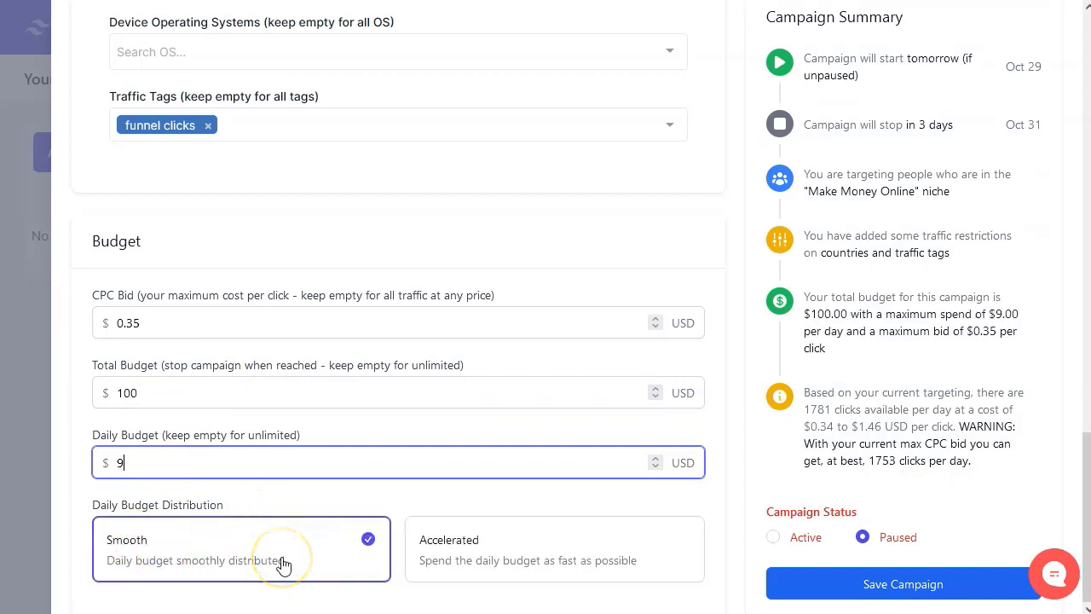
# - Use Smooth as the daily budget distribution and save the campaign with its status left on Paused
pyautogui.click(197, 565)
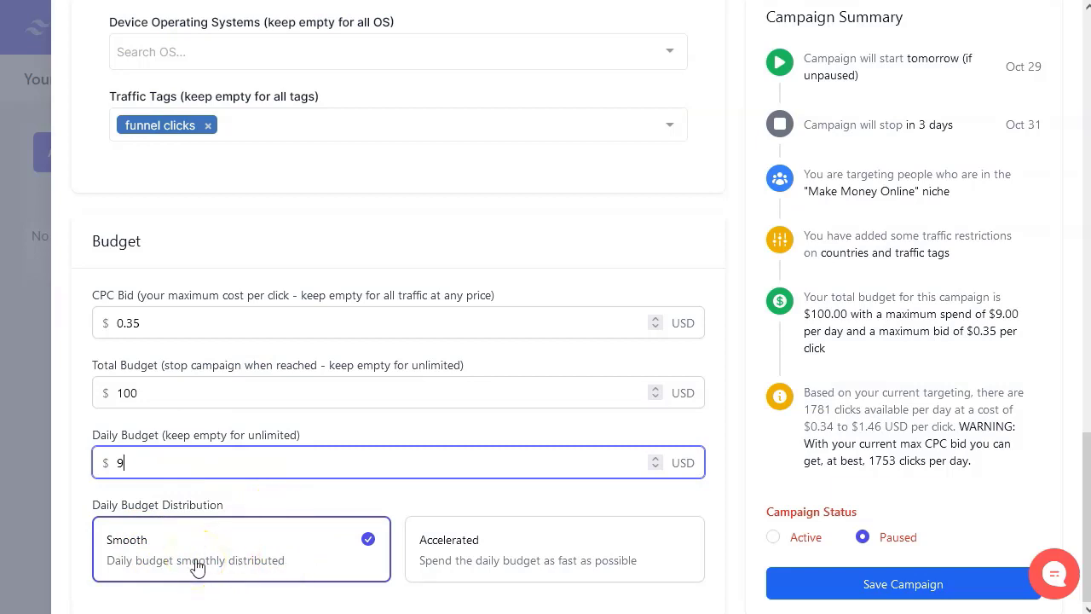
pyautogui.click(567, 562)
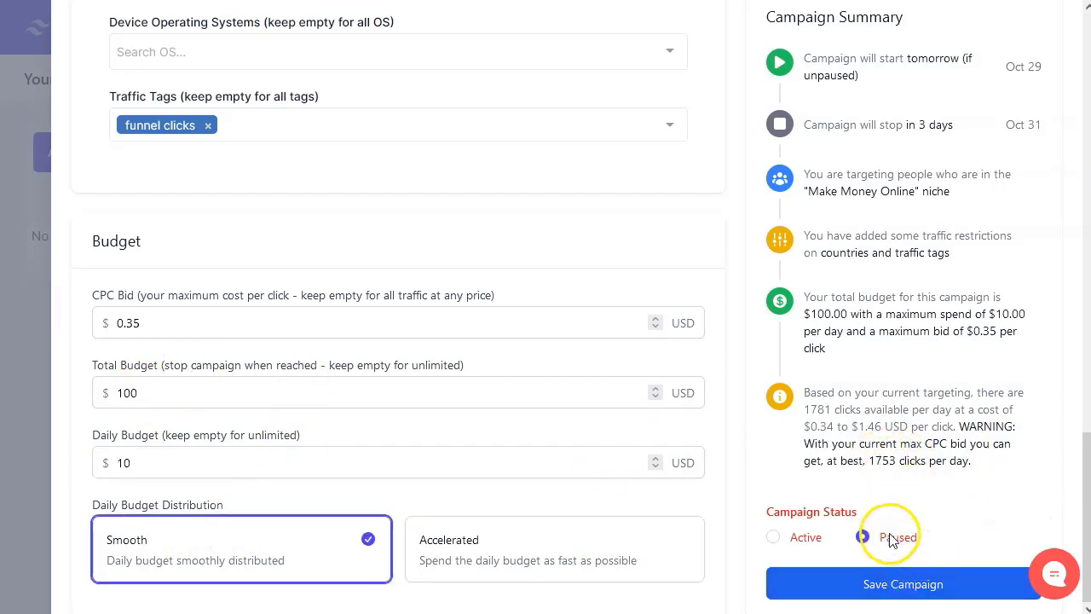
pyautogui.click(878, 582)
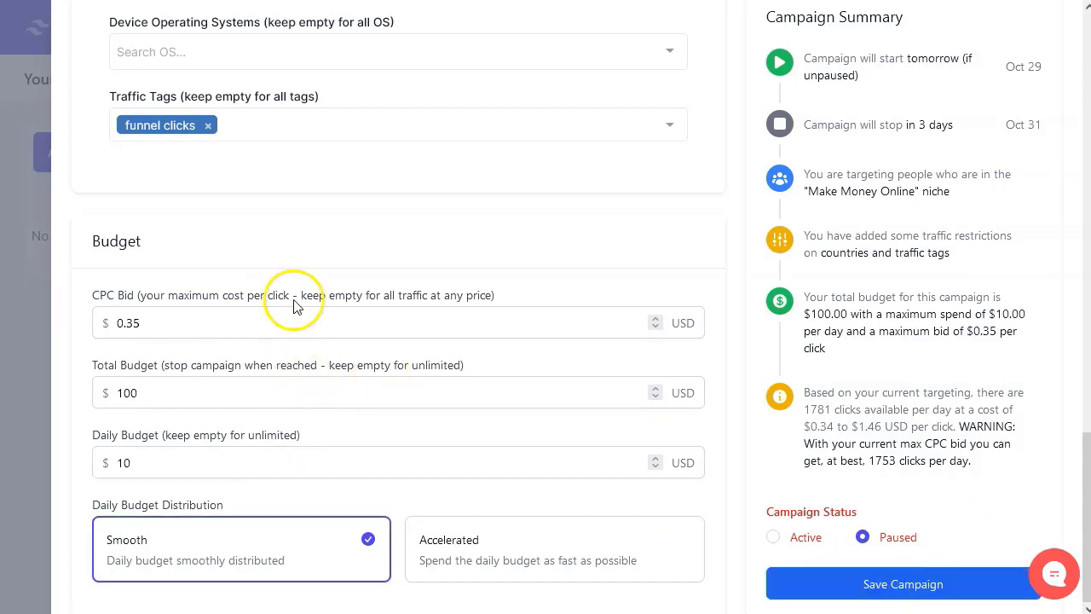
# - Look over the saved targeting settings, close the campaign setup and open the page for adding funds to the account
pyautogui.scroll(5, 378, 277)
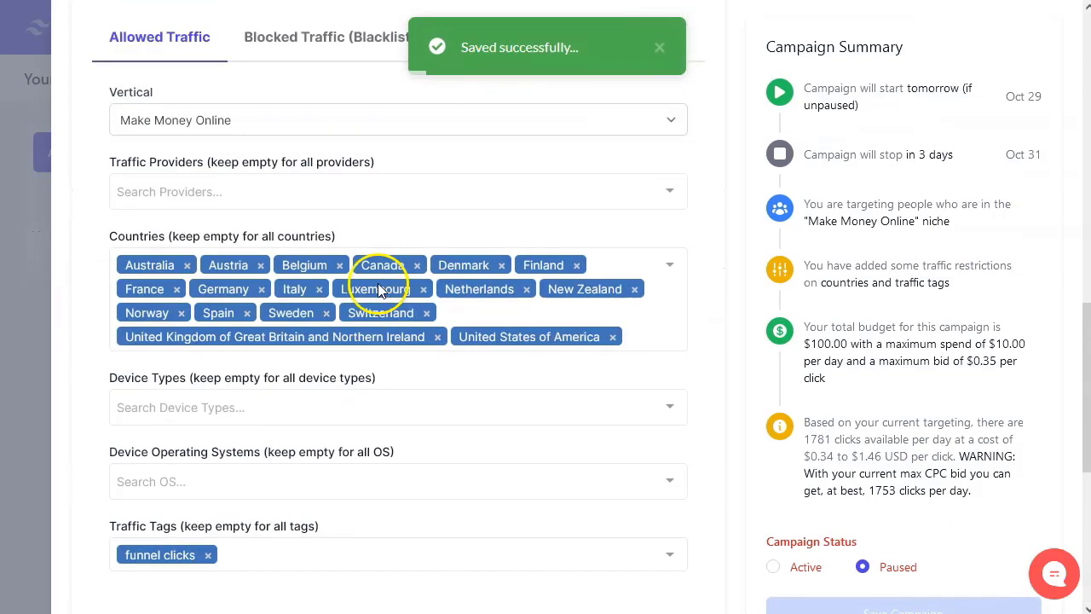
pyautogui.scroll(3, 377, 283)
pyautogui.scroll(-7, 381, 290)
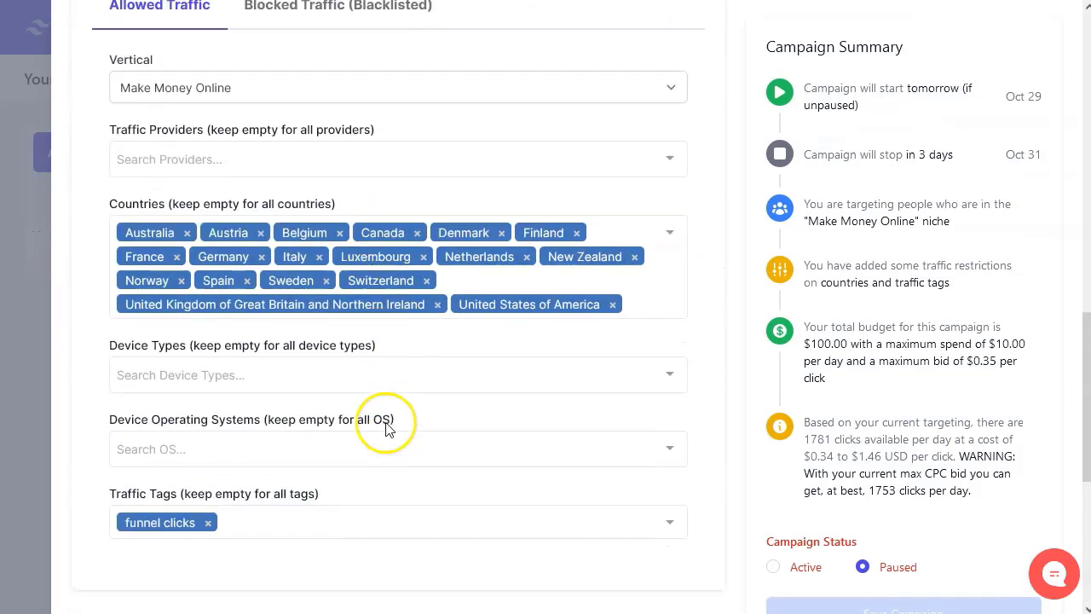
pyautogui.press('Escape')
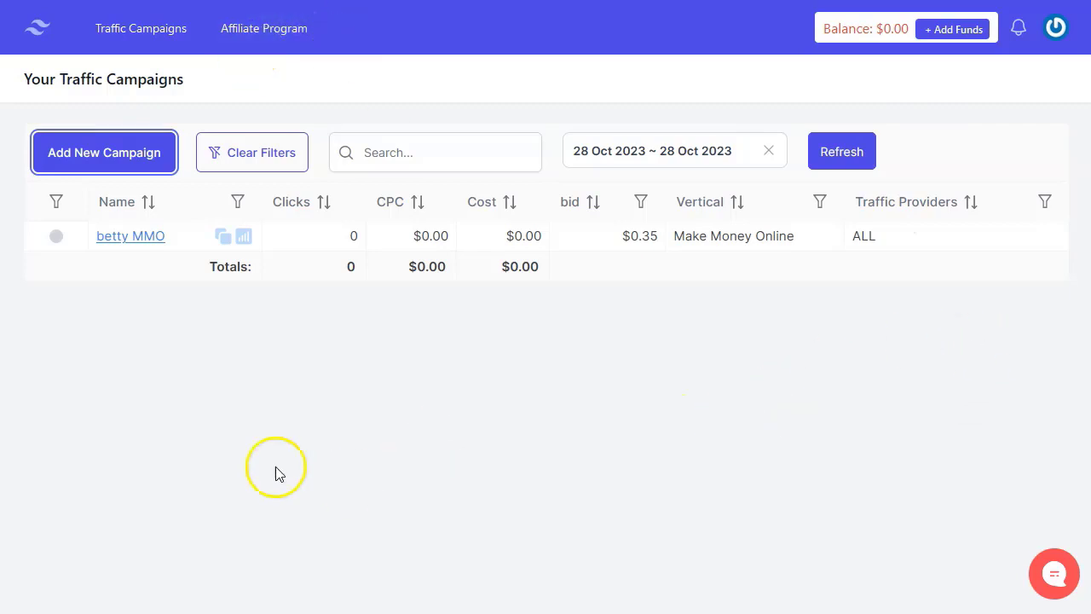
pyautogui.click(952, 29)
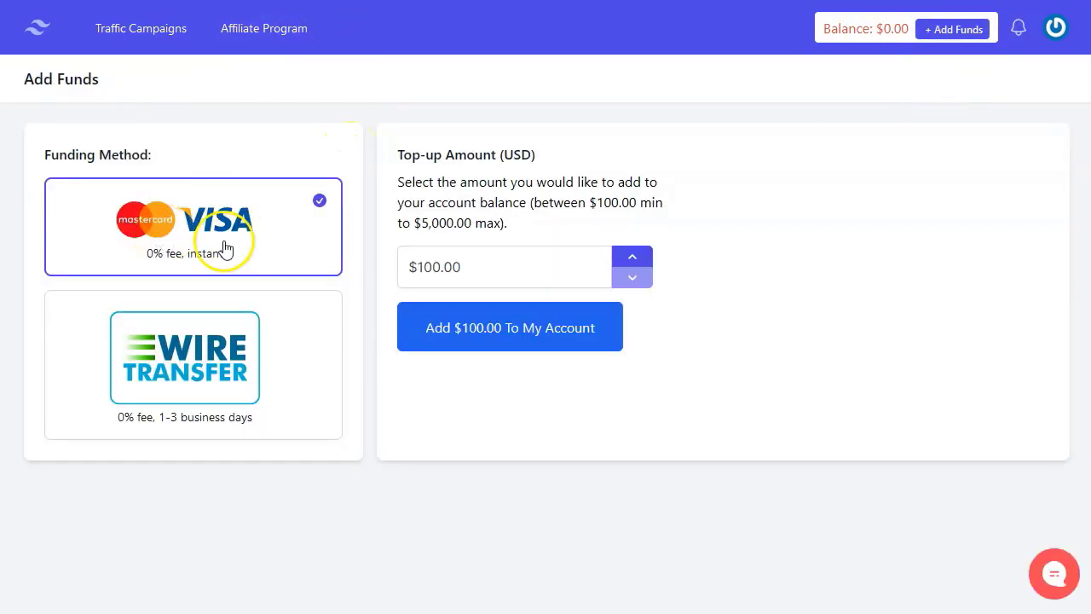